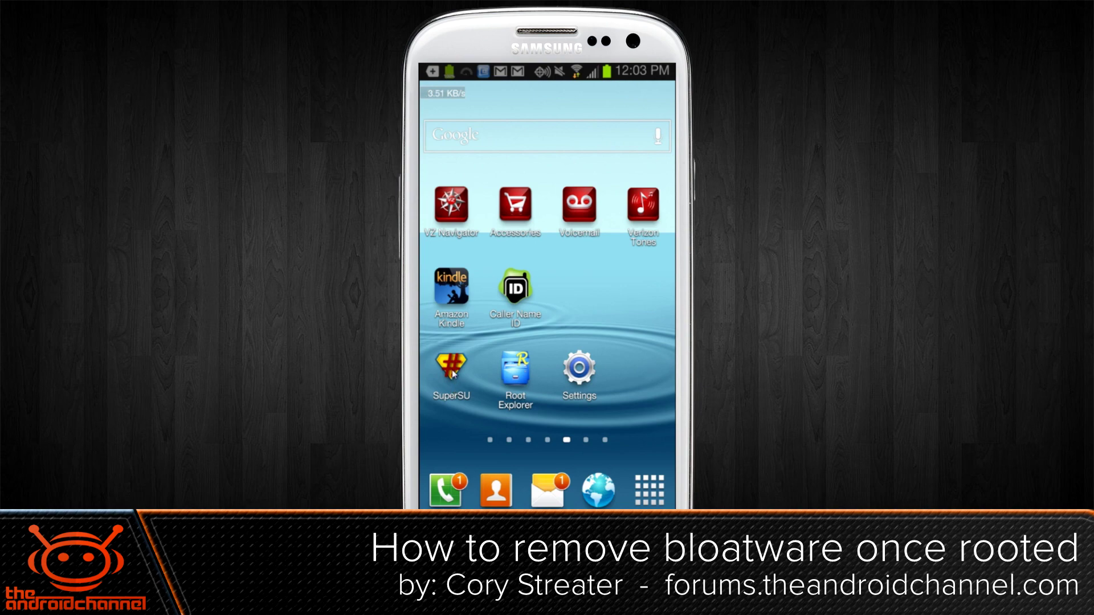
# Open SuperSU to view the apps granted root access, such as Root Explorer and Uninstall Master
pyautogui.click(451, 369)
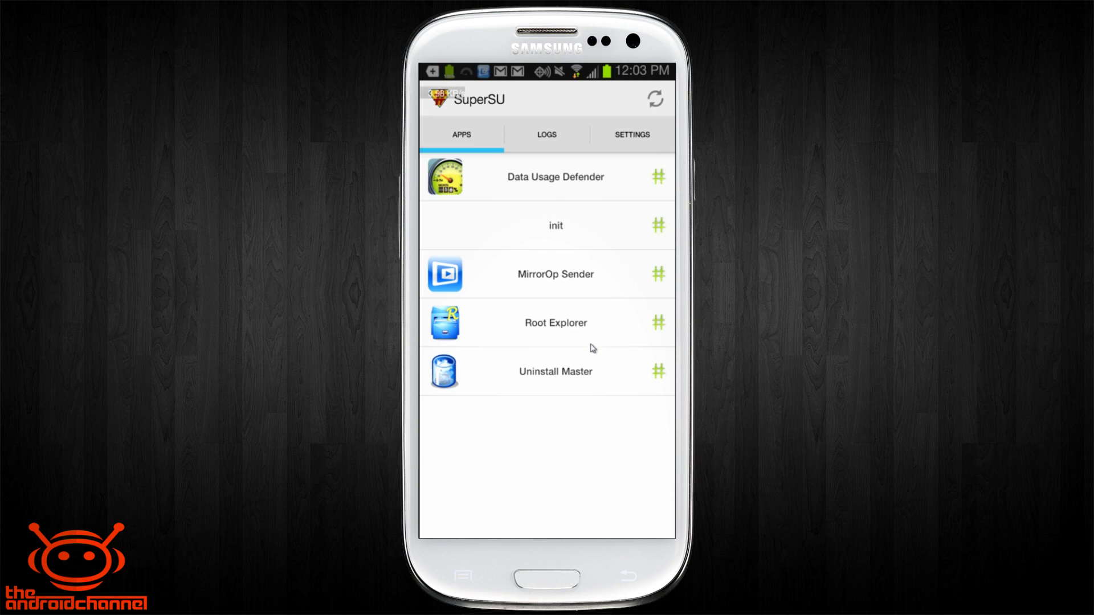
# Exit SuperSU and go back to the Android home screen
pyautogui.press('Home')
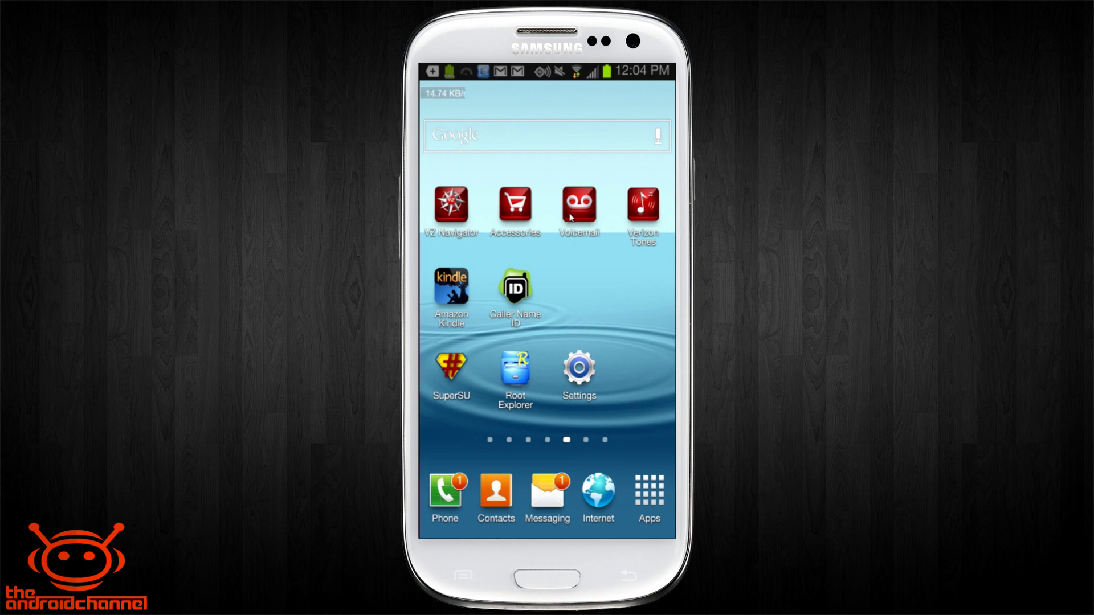
pyautogui.click(574, 218)
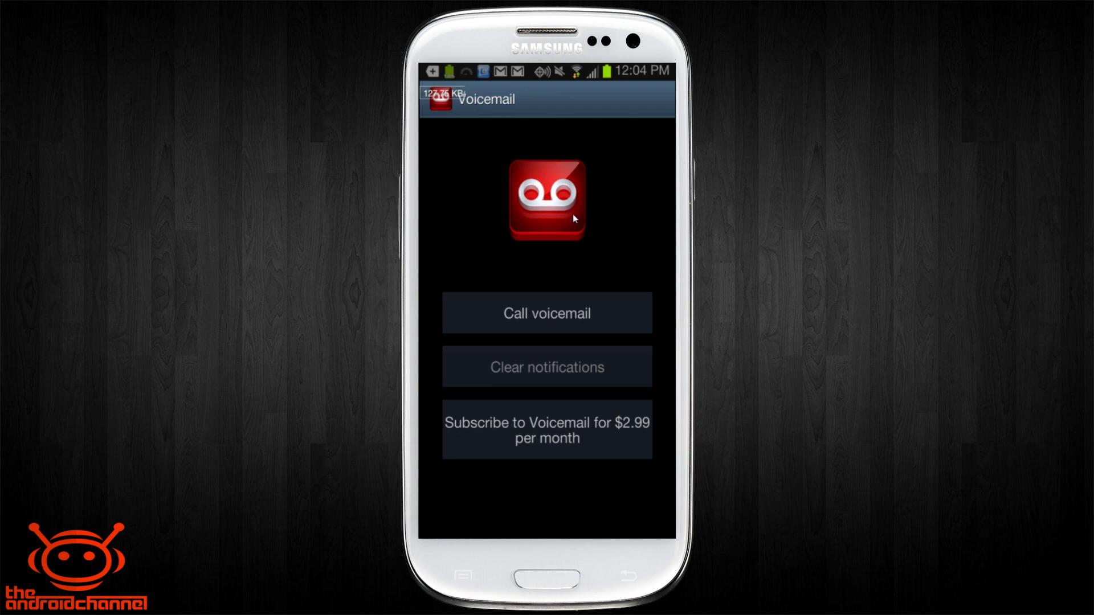
pyautogui.press('Escape')
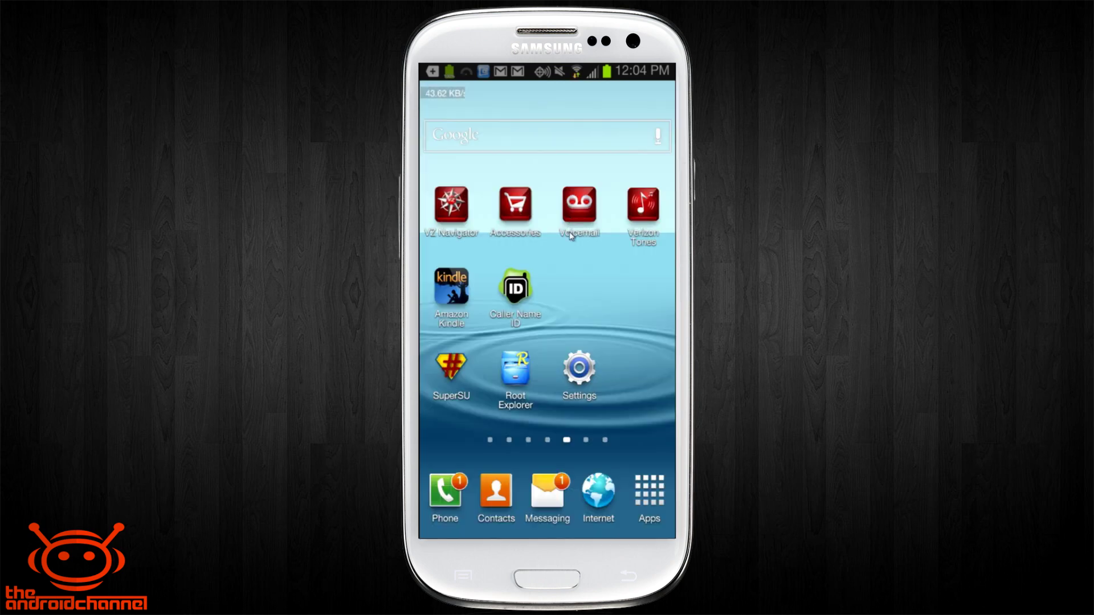
pyautogui.click(573, 369)
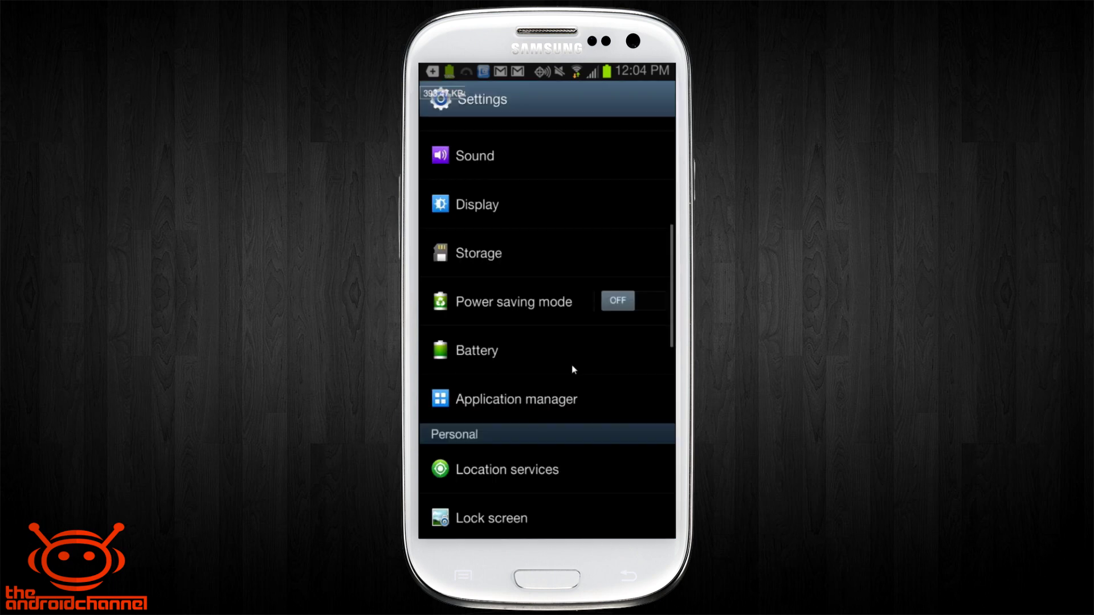
pyautogui.click(550, 402)
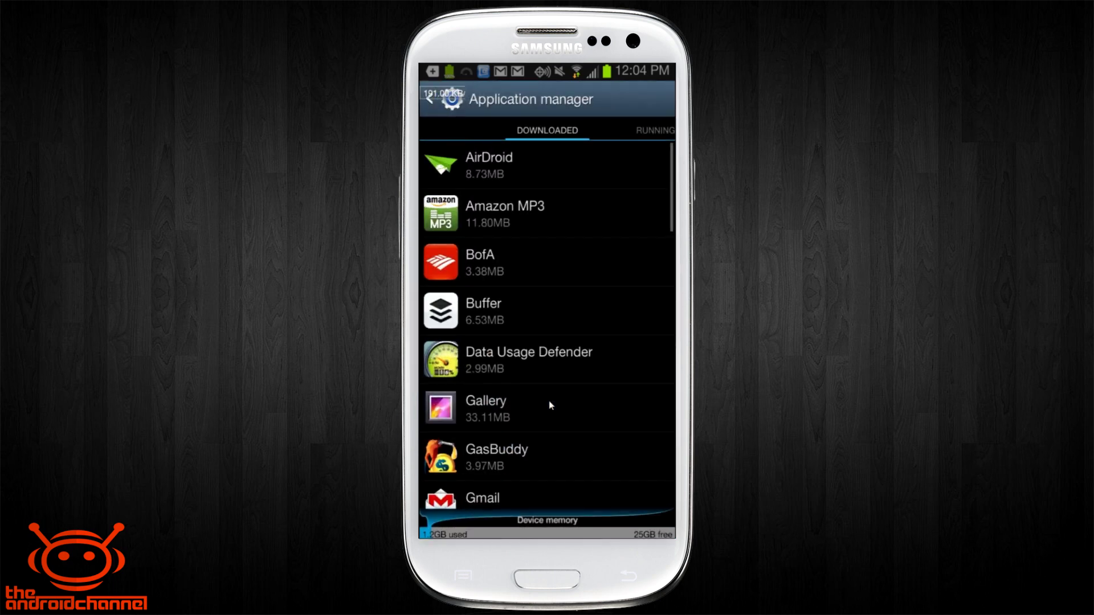
pyautogui.moveTo(599, 327); pyautogui.dragTo(450, 325)
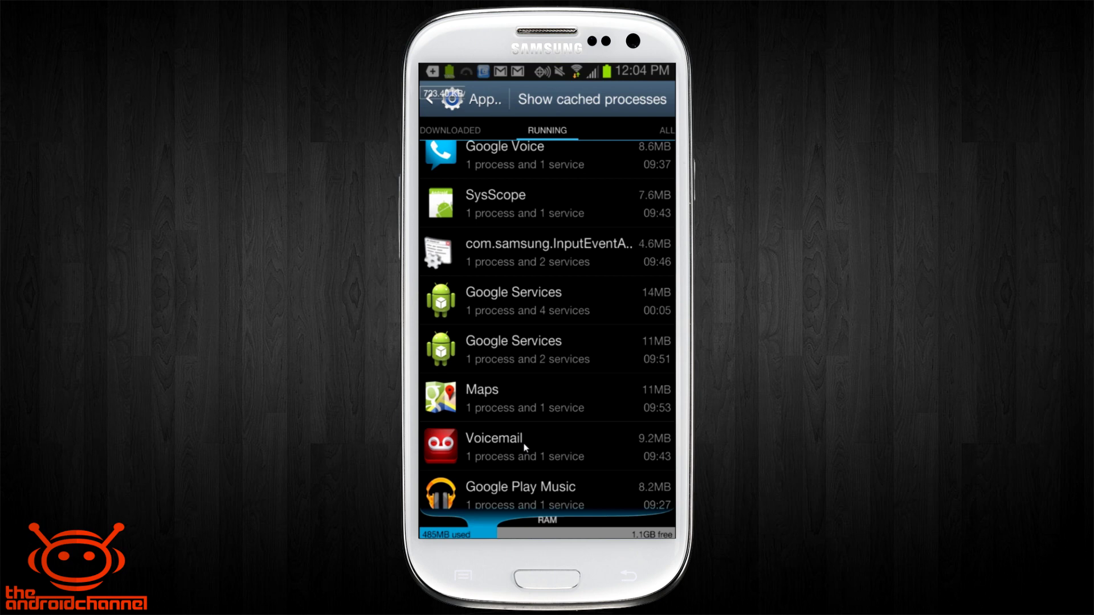
pyautogui.moveTo(524, 447); pyautogui.dragTo(450, 444)
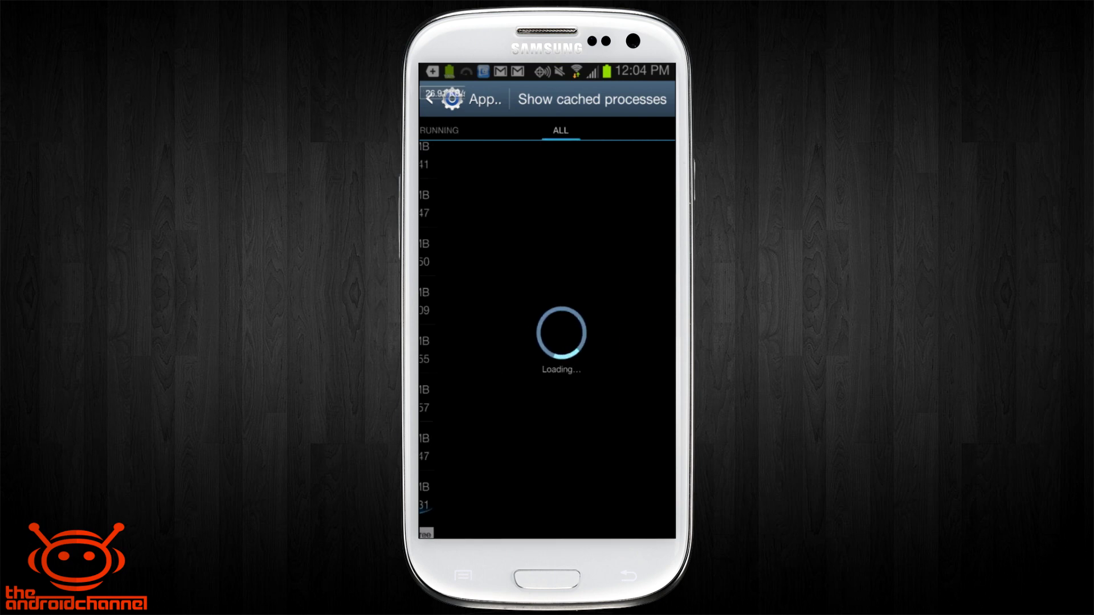
pyautogui.click(484, 304)
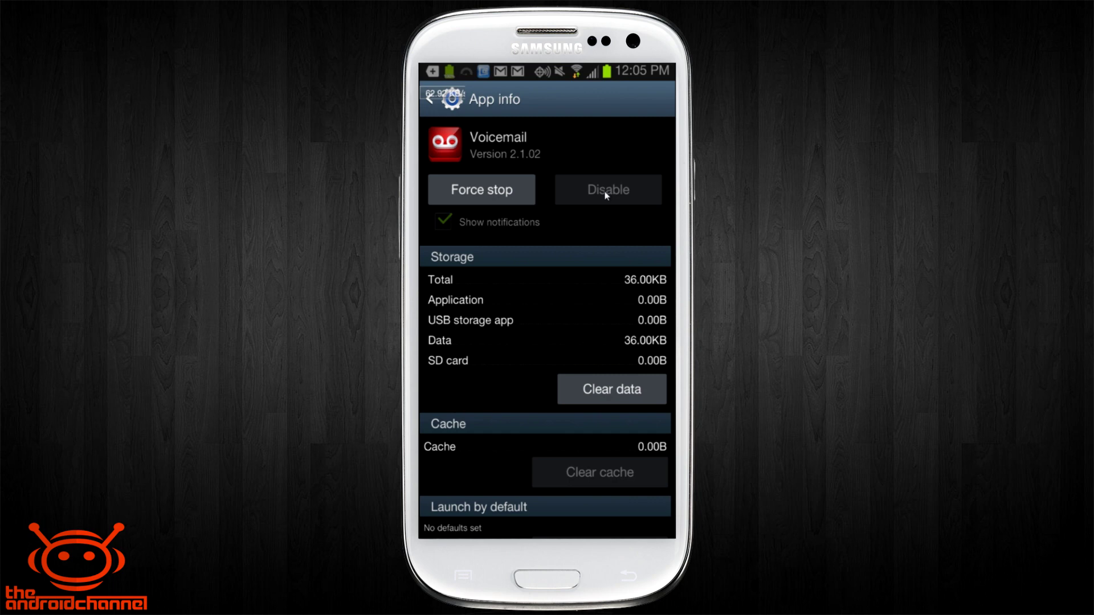
pyautogui.press('Home')
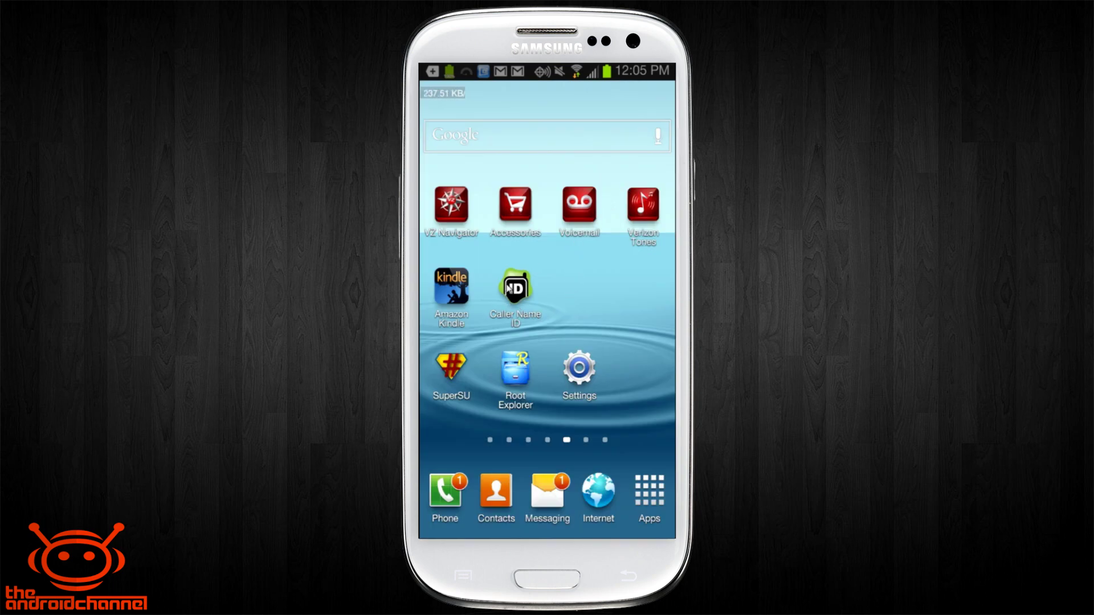
# Launch Root Explorer in /system/app and scroll down to the Vz APKs like VZNavigator.apk
pyautogui.click(522, 368)
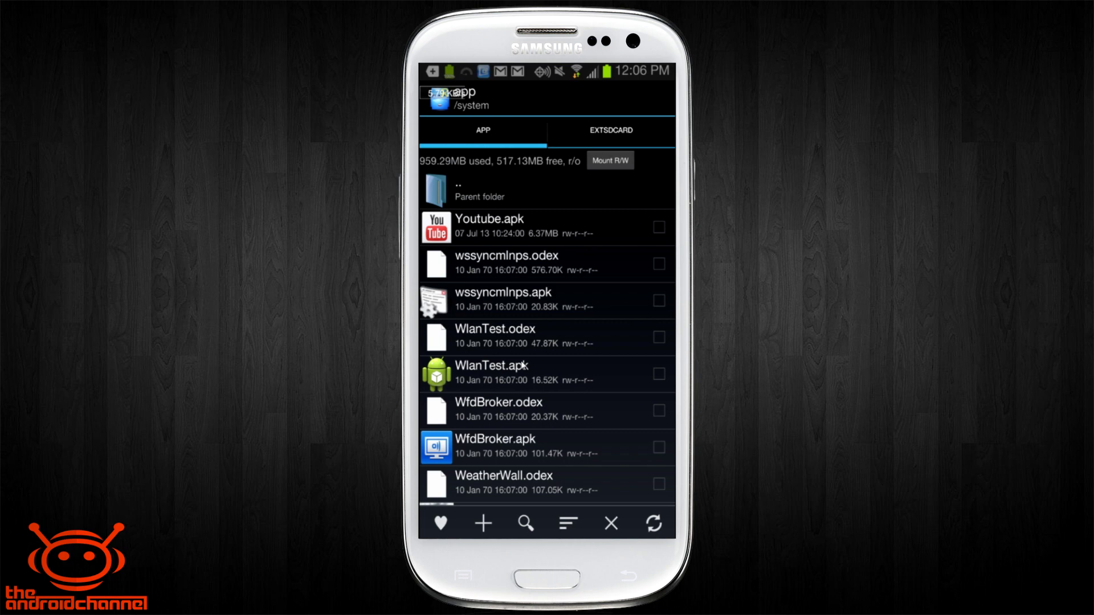
pyautogui.scroll(-2, 522, 363)
pyautogui.scroll(-5, 521, 363)
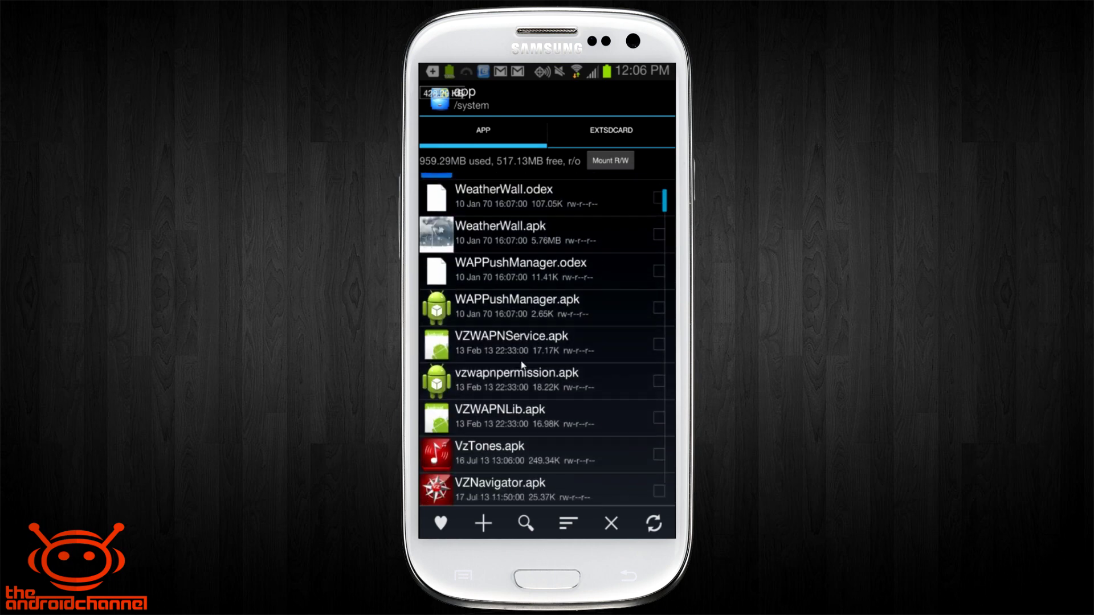
pyautogui.scroll(-2, 521, 364)
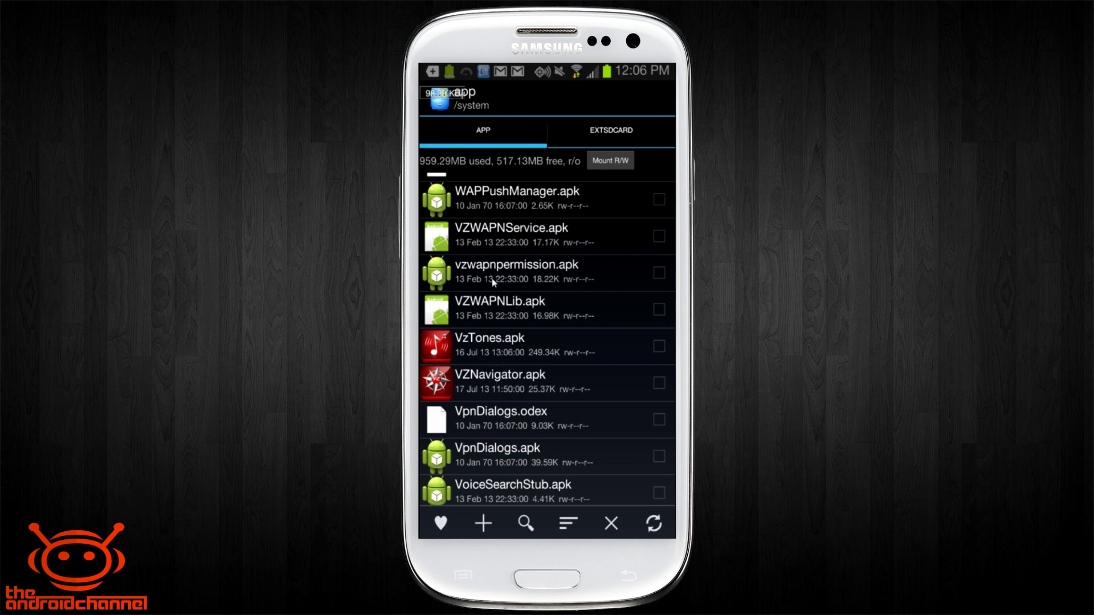
# Select six APKs, including VzTones, VZNavigator, VisualVoiceMail, Accessories and canid.apk
pyautogui.click(658, 345)
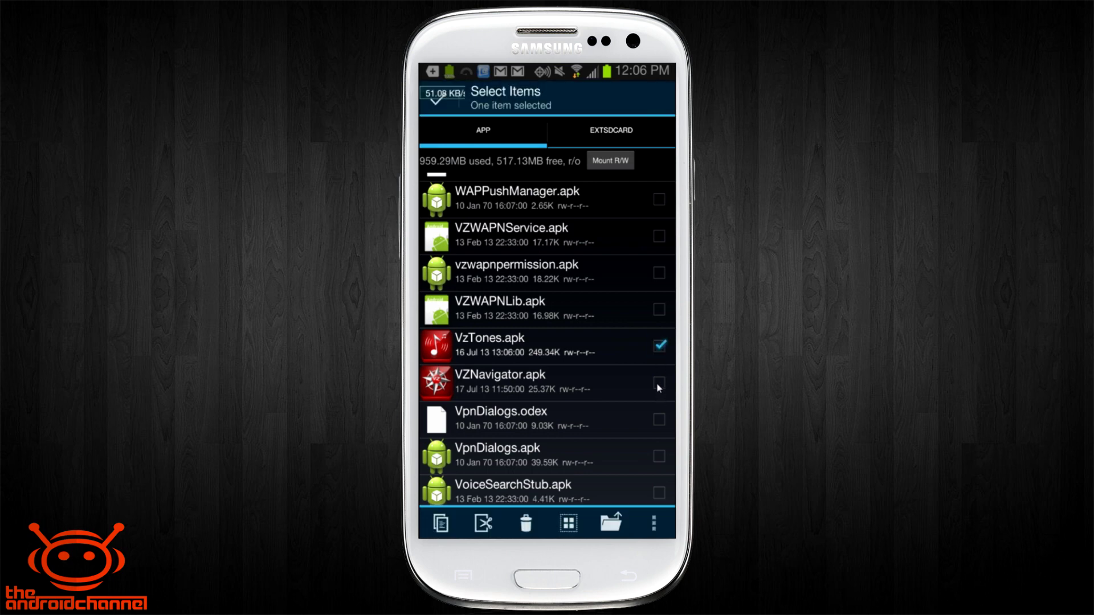
pyautogui.click(659, 396)
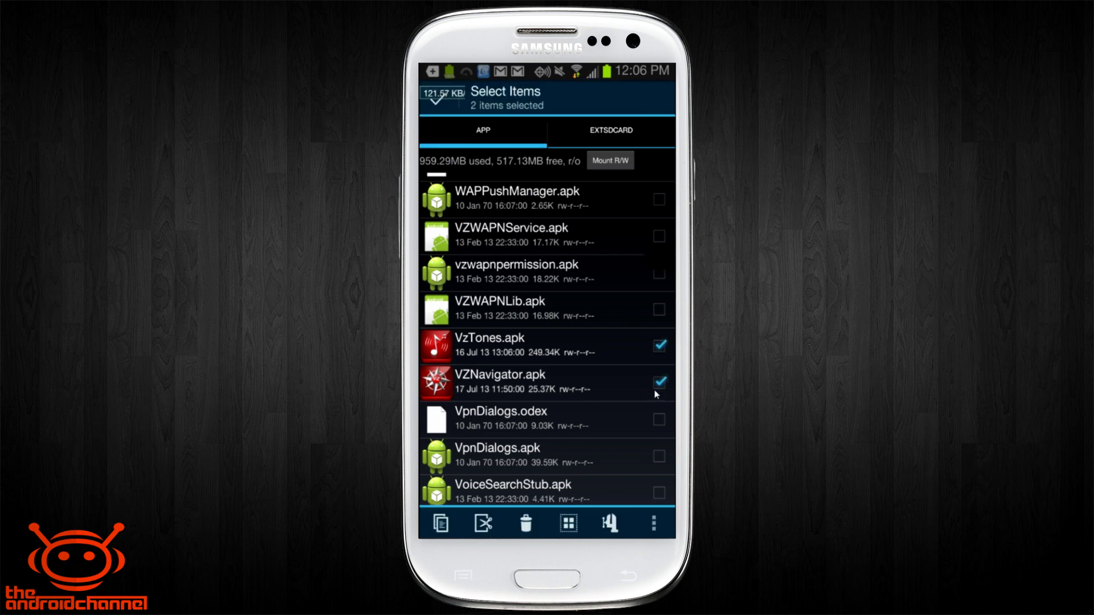
pyautogui.scroll(-5, 656, 394)
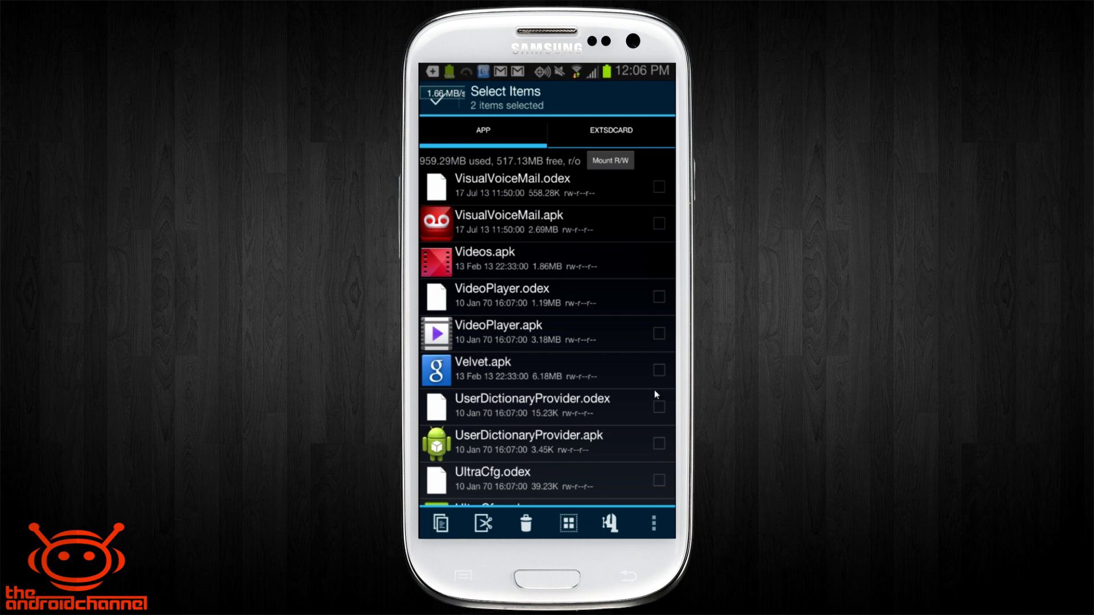
pyautogui.click(660, 228)
pyautogui.click(660, 228)
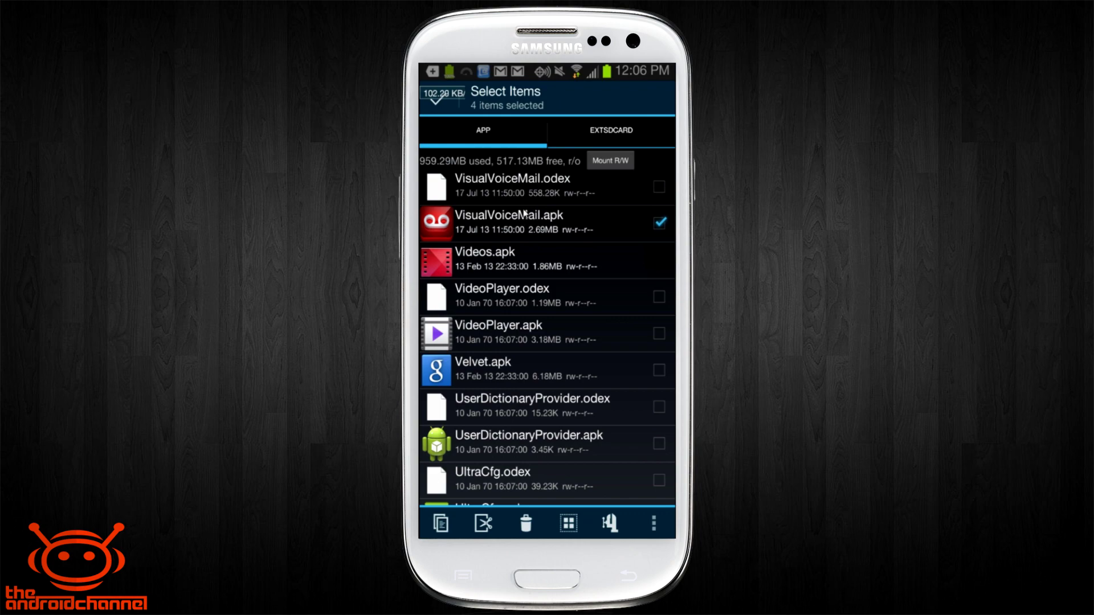
pyautogui.moveTo(659, 223); pyautogui.dragTo(661, 494)
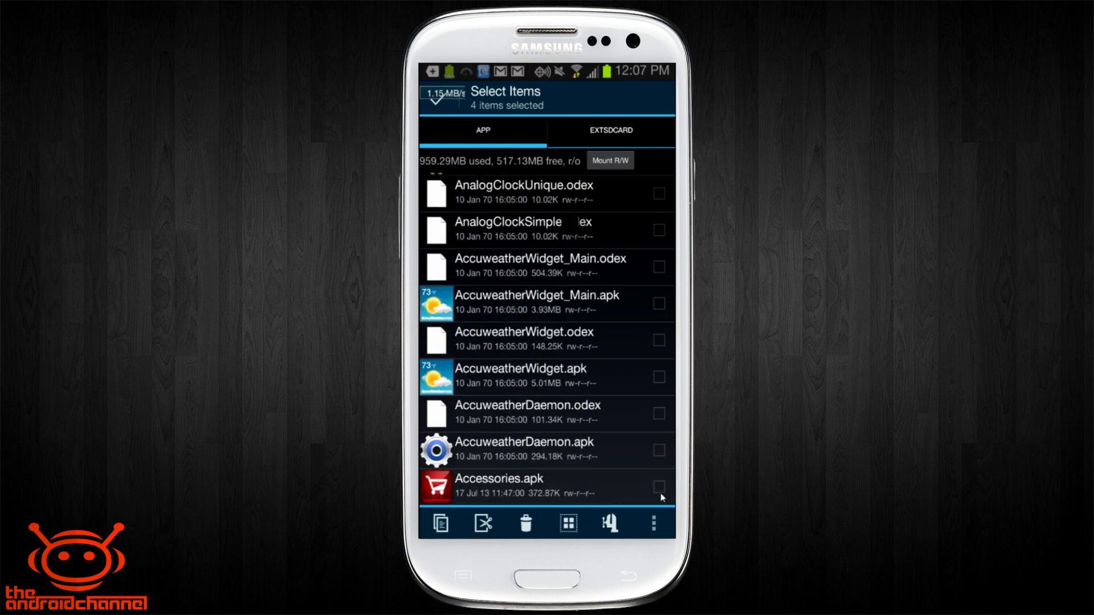
pyautogui.click(660, 491)
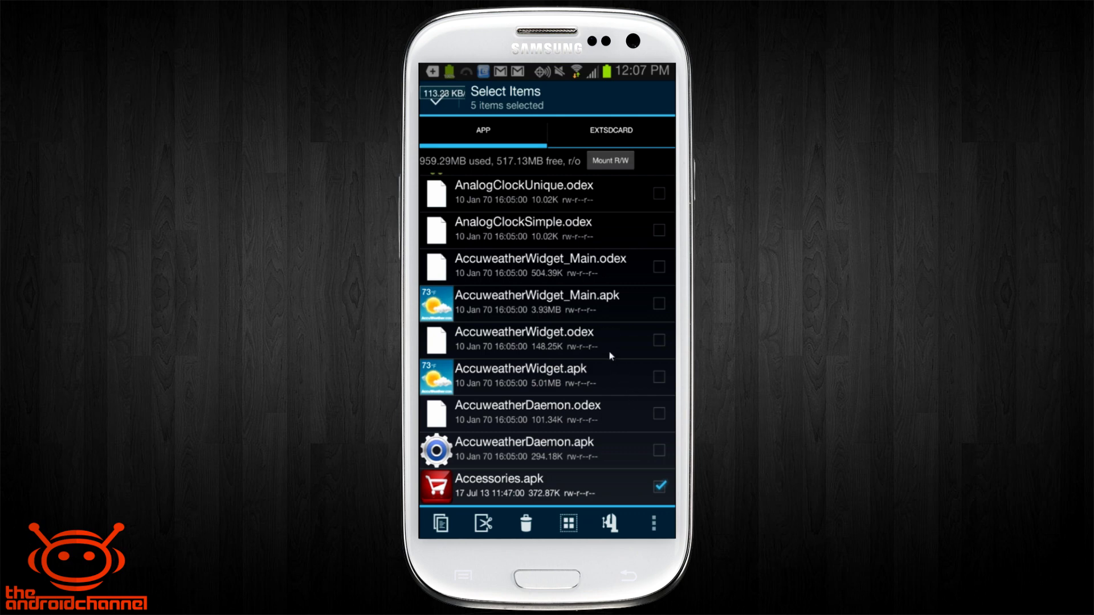
pyautogui.scroll(5, 609, 357)
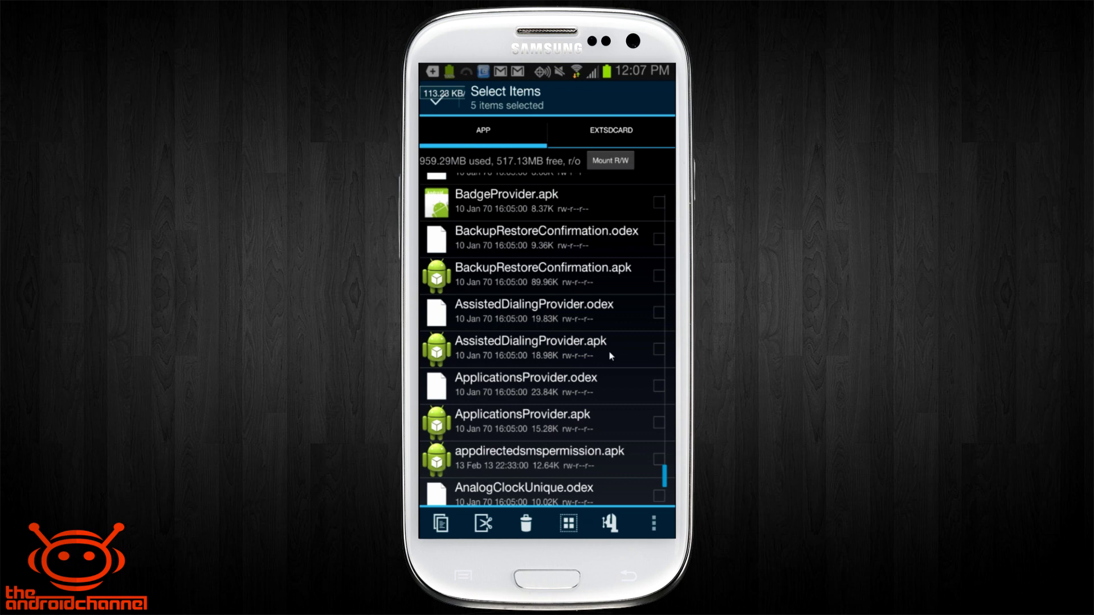
pyautogui.scroll(5, 610, 356)
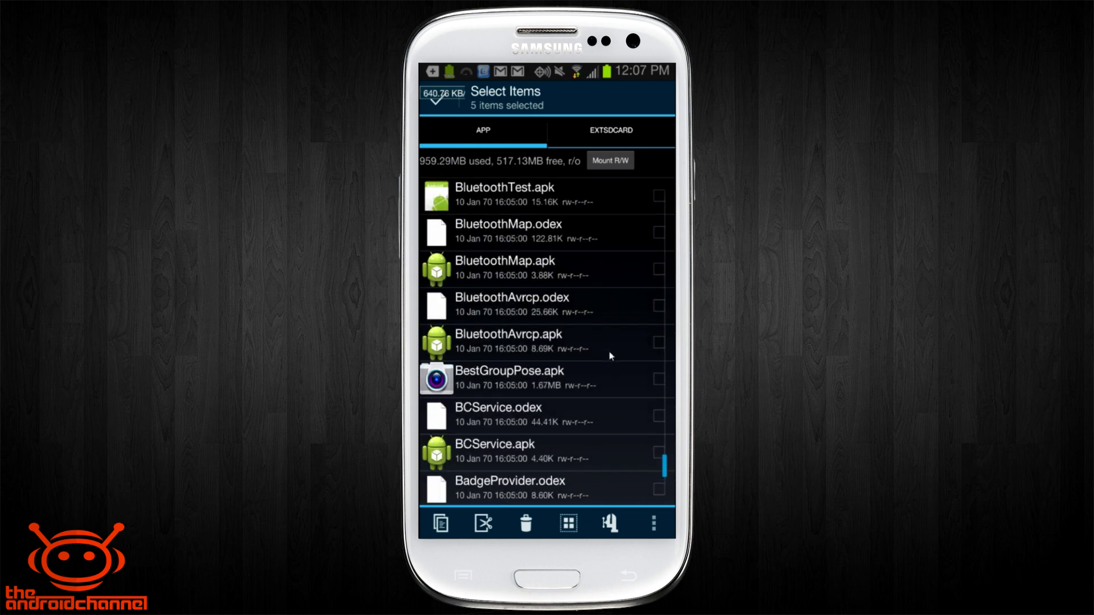
pyautogui.scroll(3, 609, 355)
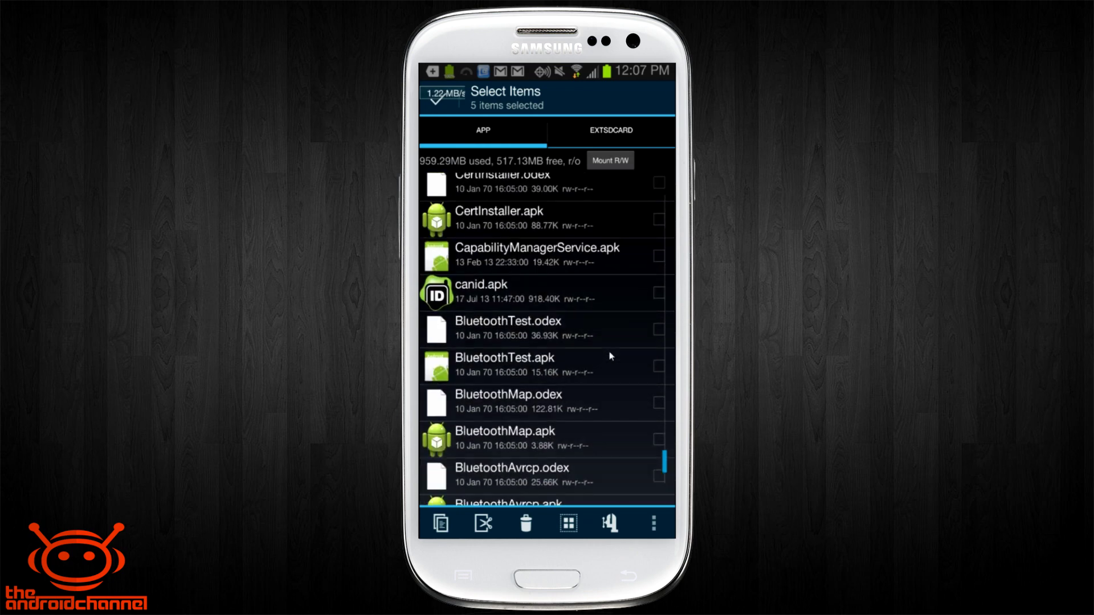
pyautogui.click(657, 295)
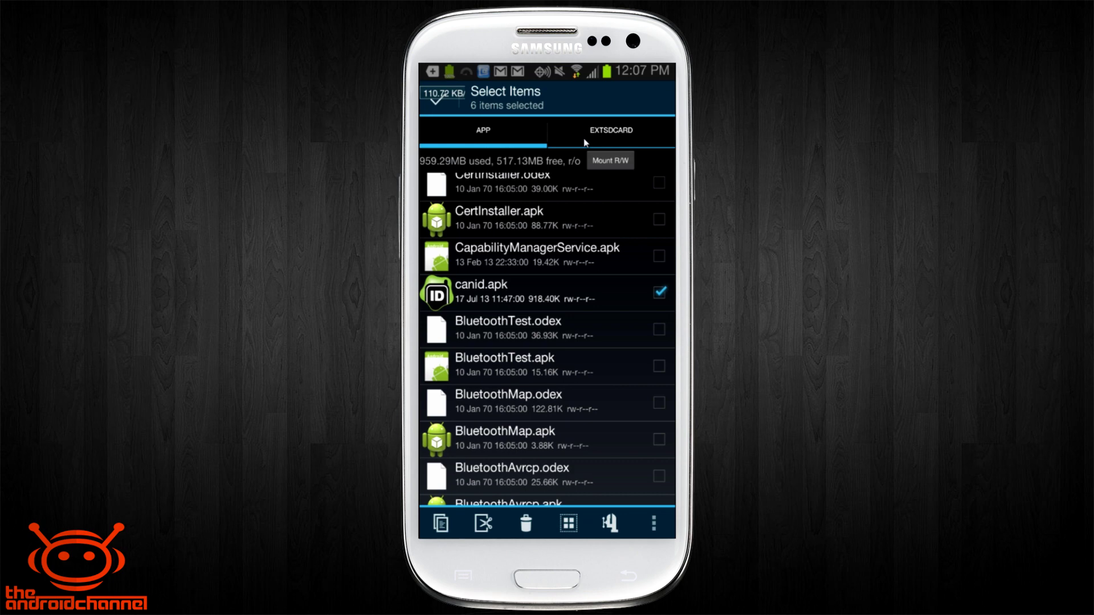
# Cut the selected APKs and move them onto the extSdCard storage
pyautogui.click(489, 524)
pyautogui.click(598, 131)
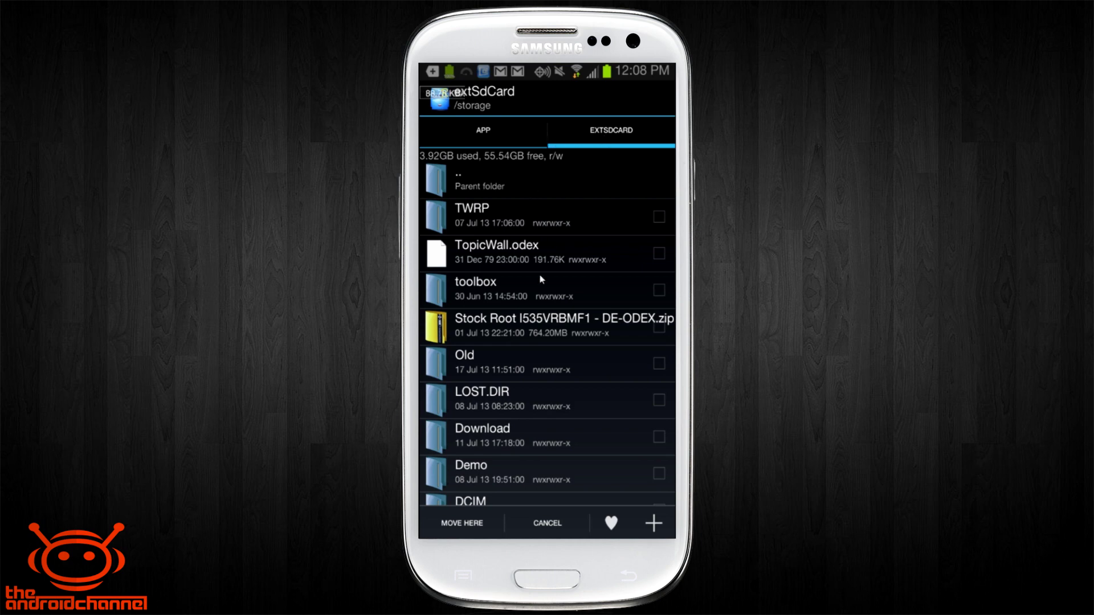
pyautogui.click(481, 525)
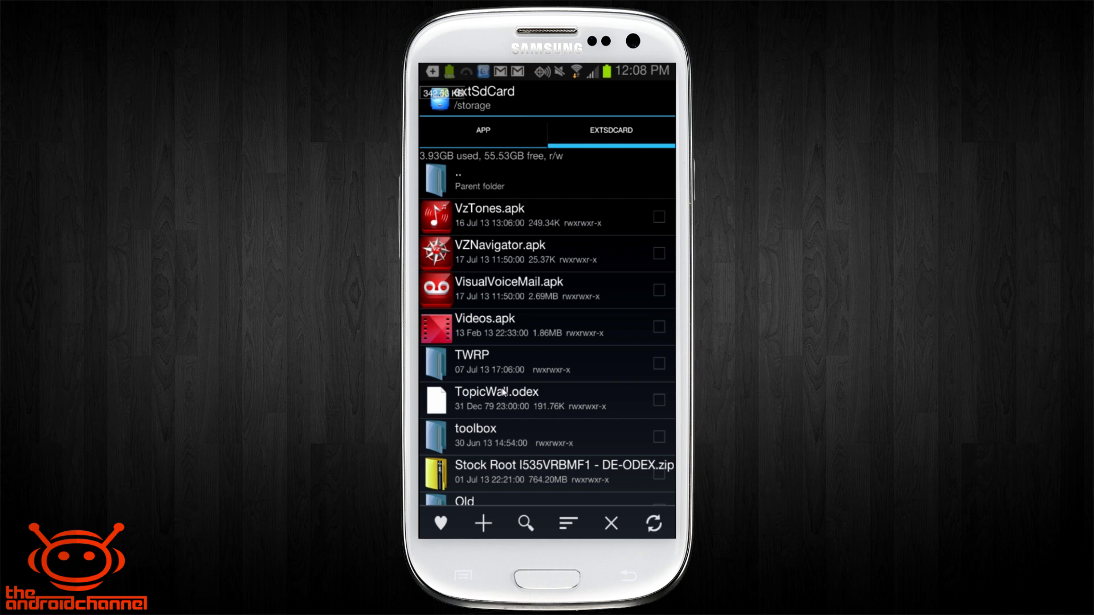
pyautogui.scroll(-3, 503, 392)
pyautogui.scroll(3, 503, 392)
pyautogui.press('Home')
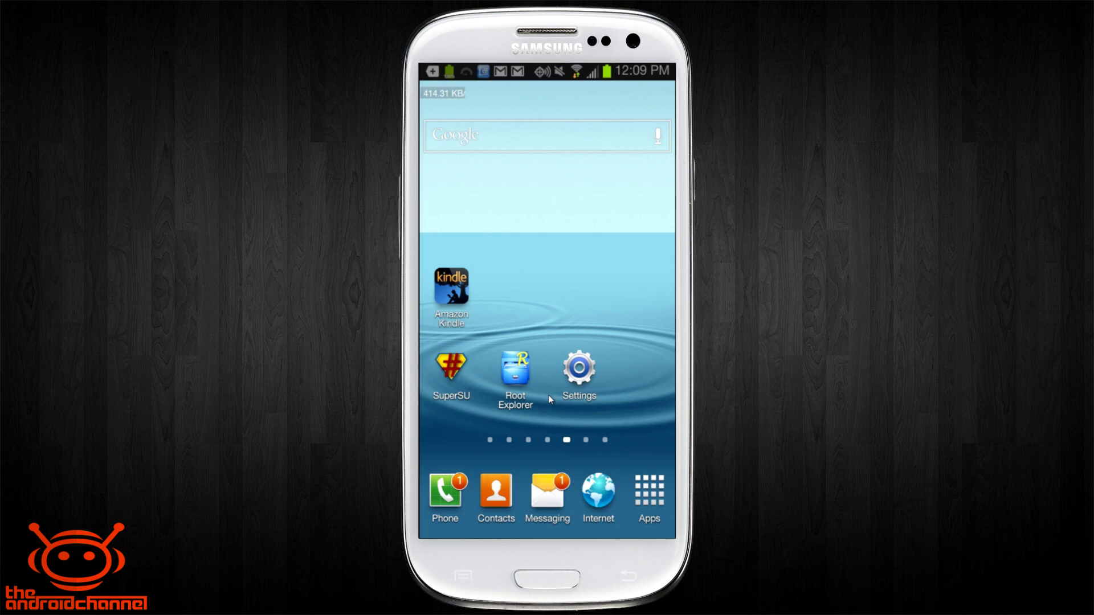
pyautogui.click(526, 375)
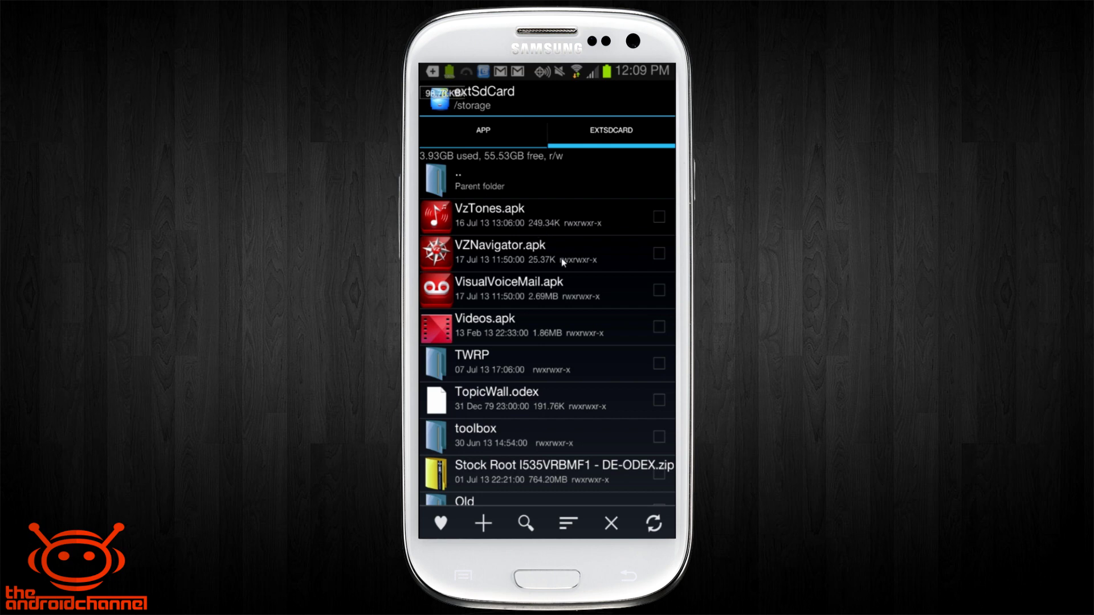
# Move VzTones, VZNavigator, VisualVoiceMail and Videos APKs from extSdCard back into /system/app
pyautogui.click(658, 220)
pyautogui.click(659, 254)
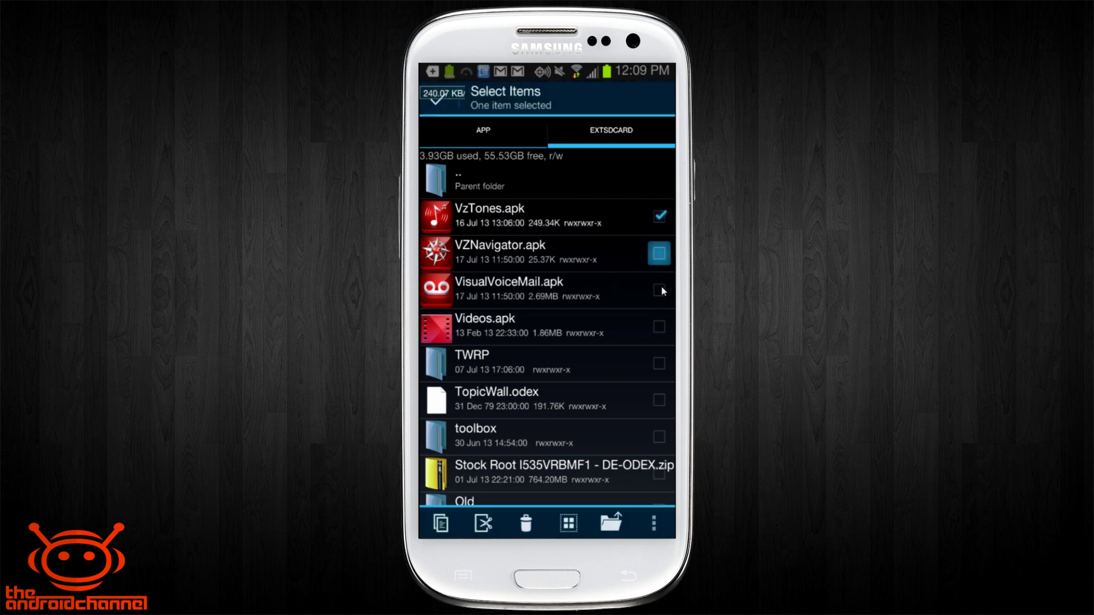
pyautogui.click(659, 290)
pyautogui.click(659, 326)
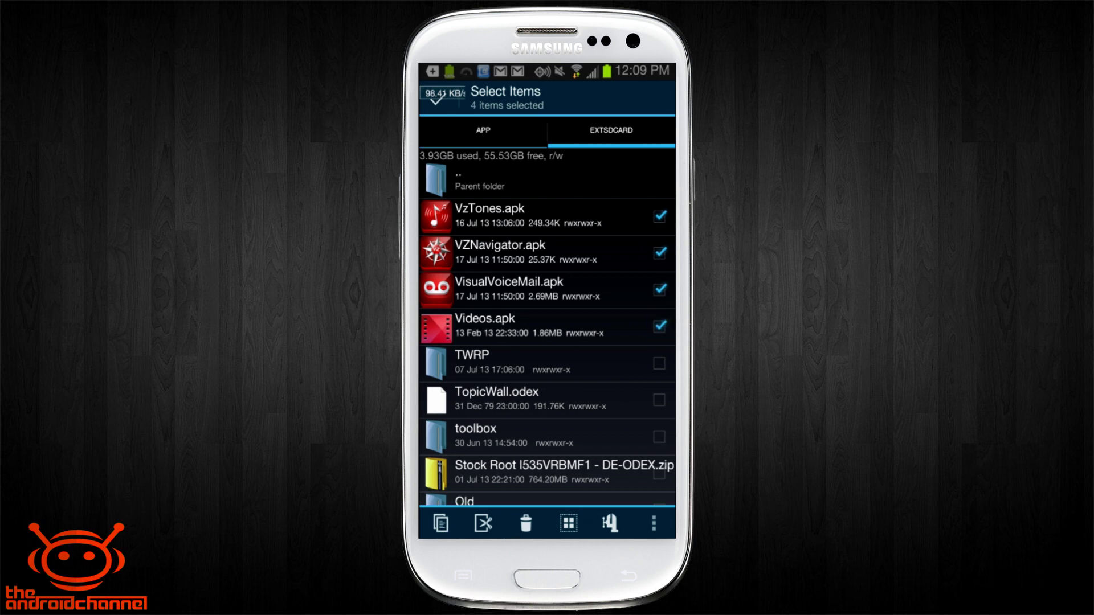
pyautogui.click(484, 523)
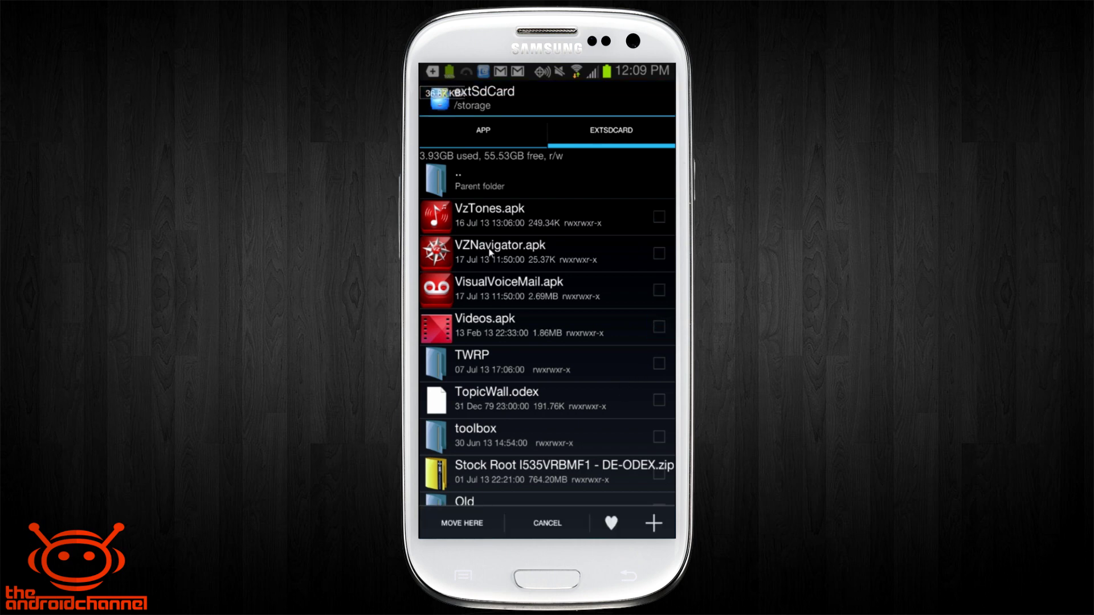
pyautogui.click(484, 131)
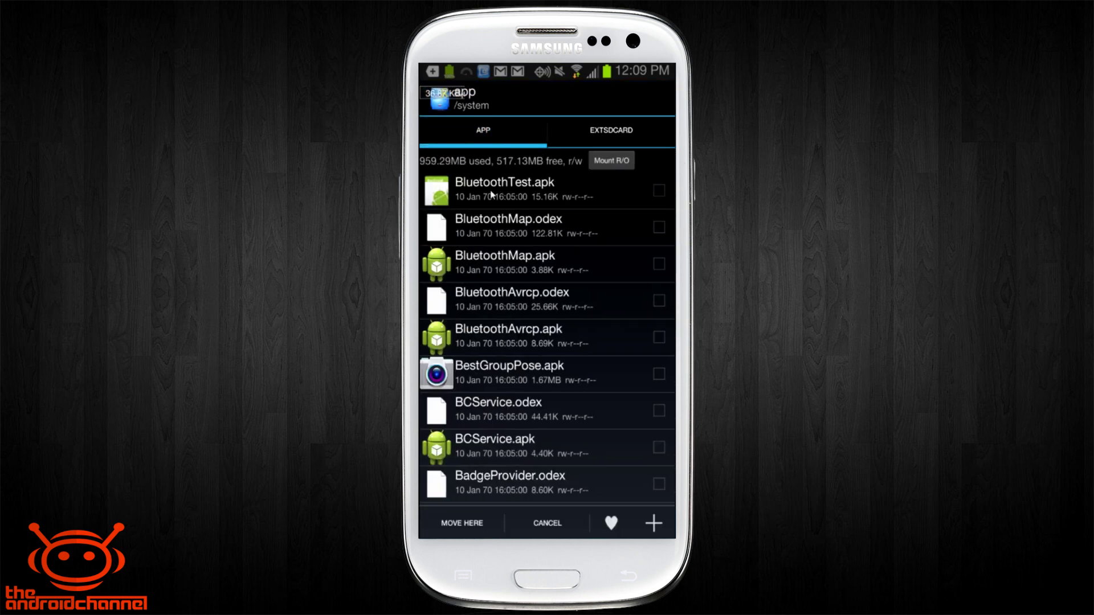
pyautogui.click(473, 524)
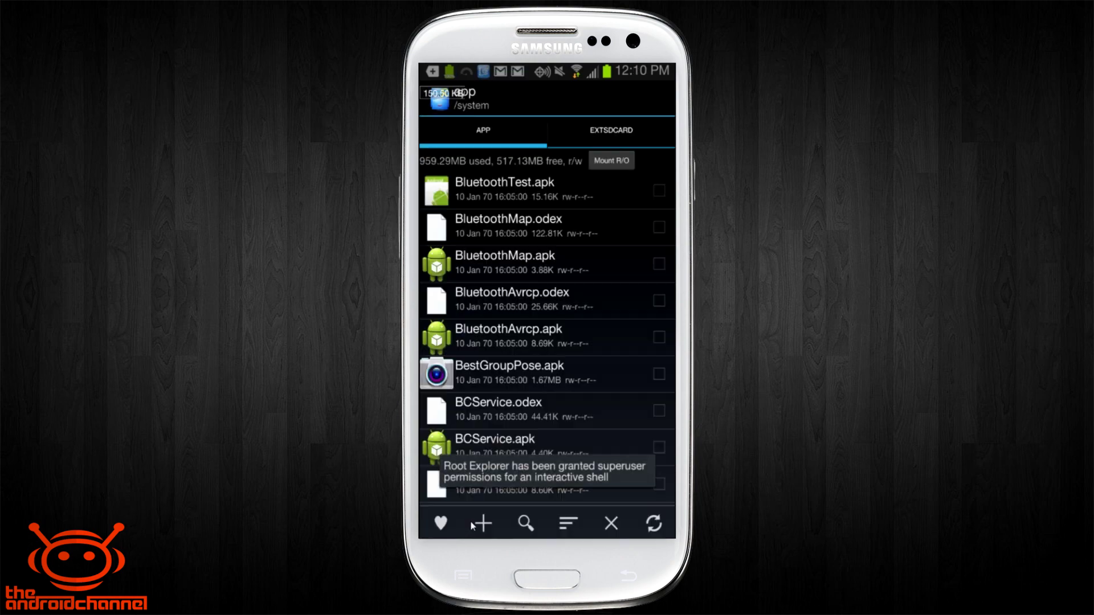
pyautogui.scroll(-10, 480, 442)
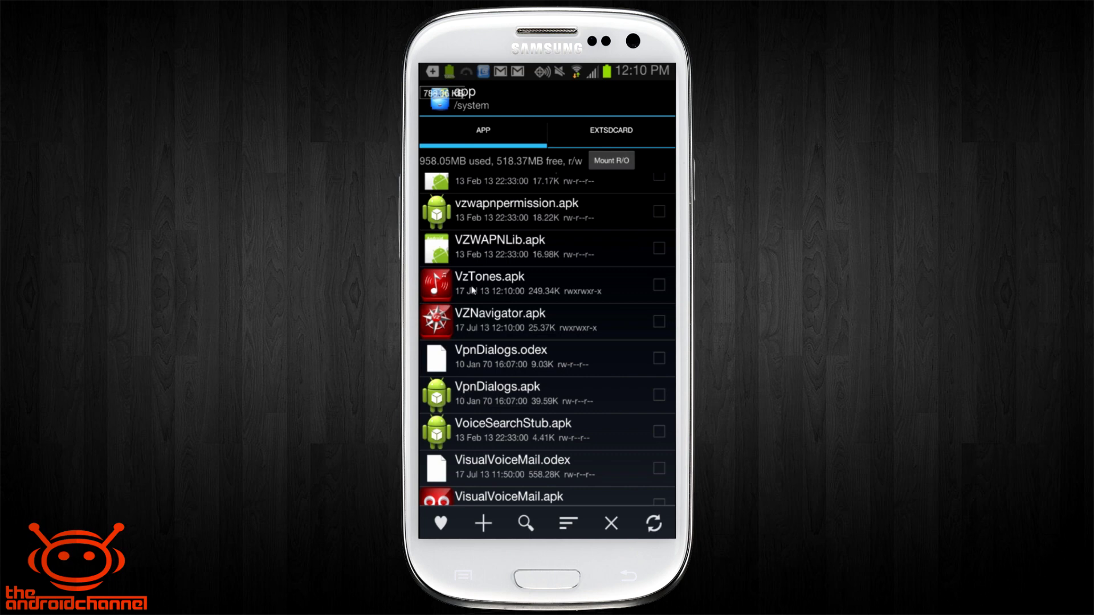
# Set VzTones.apk permissions to rw-r--r-- by removing group write and all execute rights
pyautogui.click(561, 293)
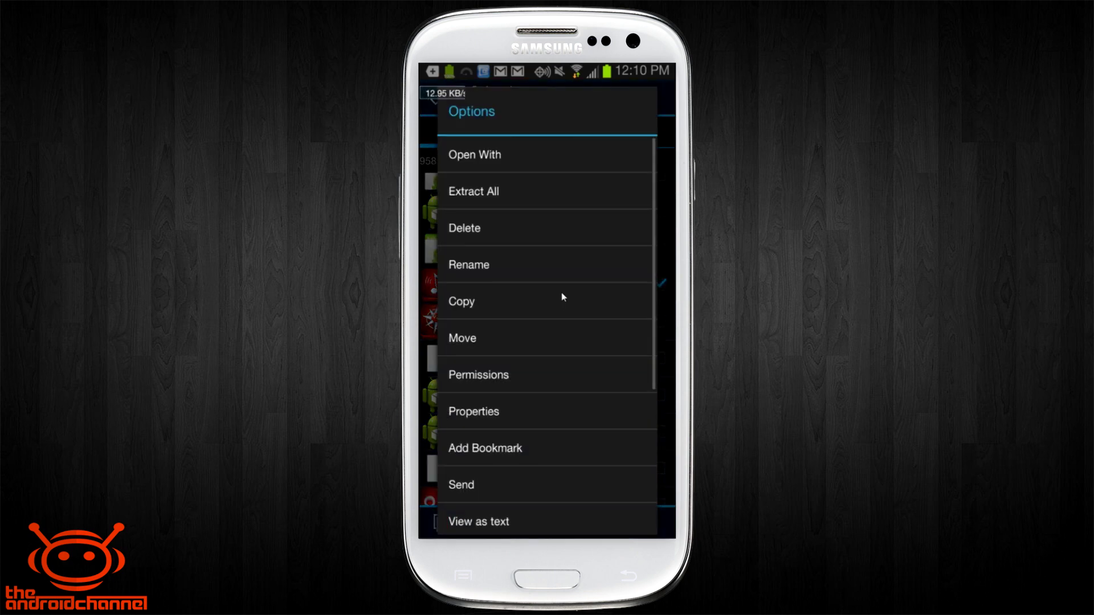
pyautogui.click(506, 374)
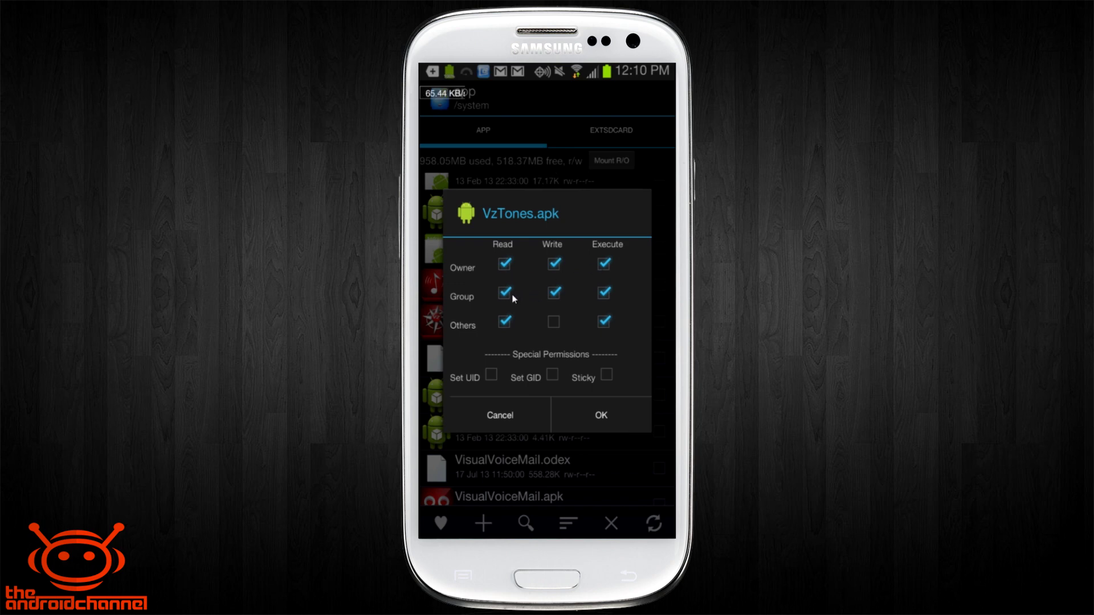
pyautogui.click(556, 294)
pyautogui.click(607, 267)
pyautogui.click(606, 293)
pyautogui.click(606, 322)
pyautogui.click(572, 410)
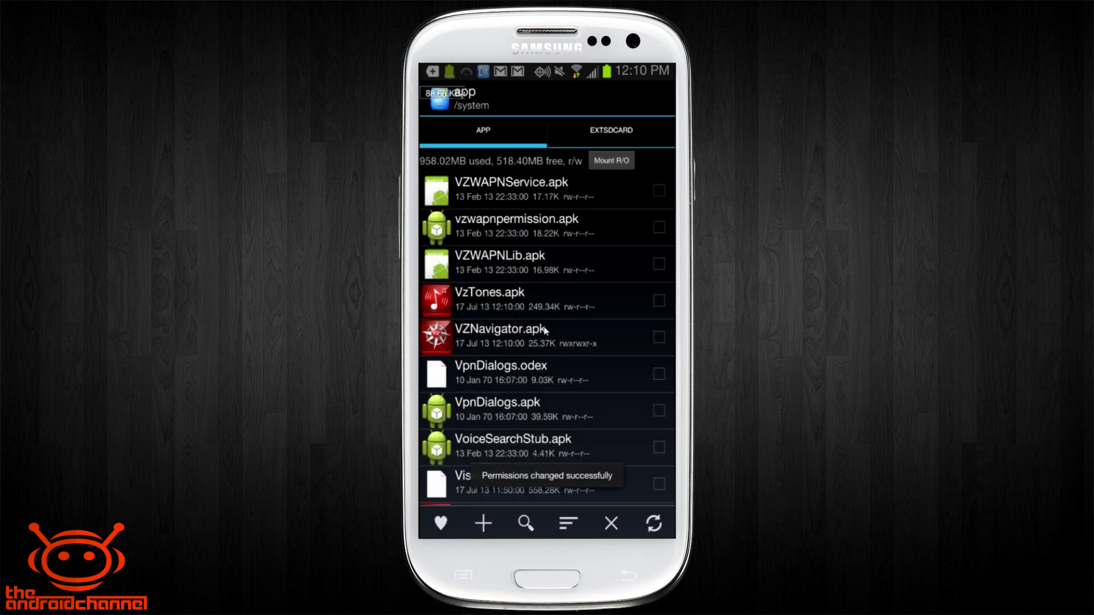
# Remove all execute rights from VZNavigator.apk so it becomes rw-r--r--
pyautogui.click(544, 329)
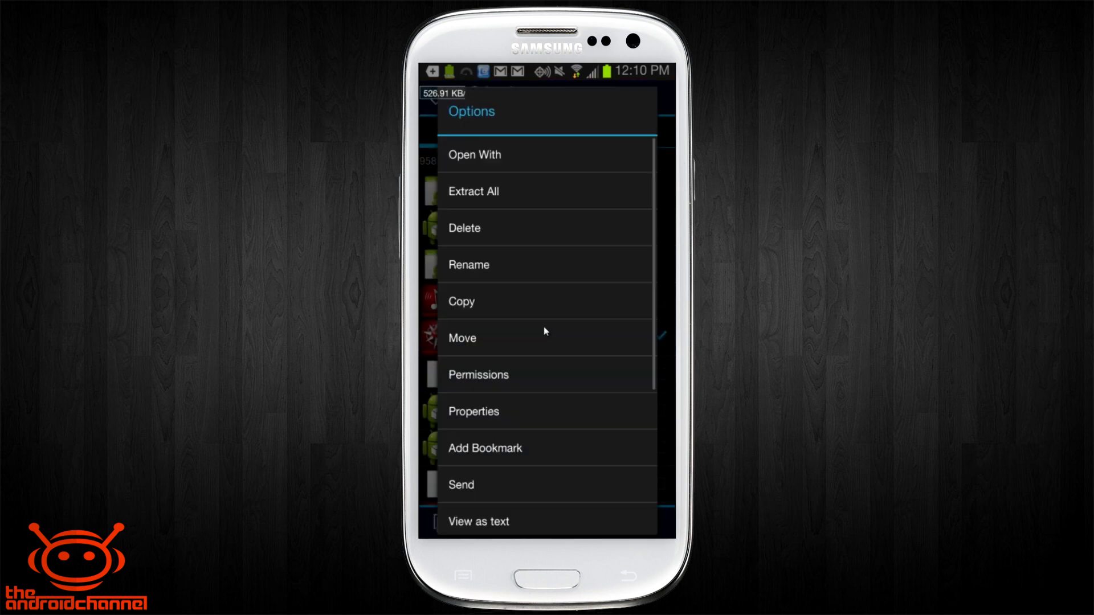
pyautogui.click(518, 376)
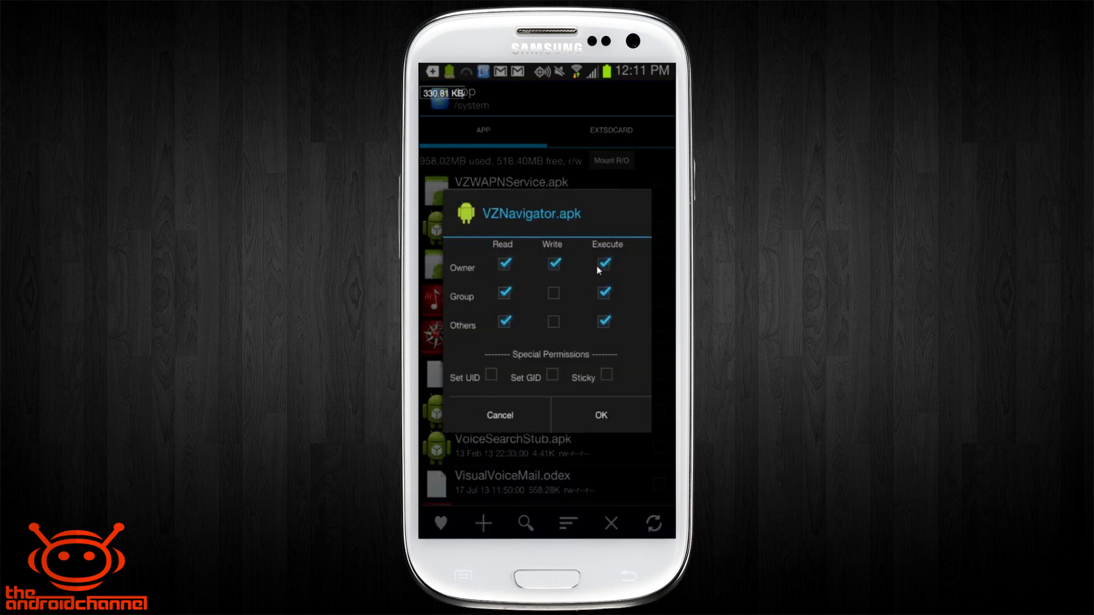
pyautogui.click(598, 267)
pyautogui.click(602, 293)
pyautogui.click(603, 322)
pyautogui.click(605, 415)
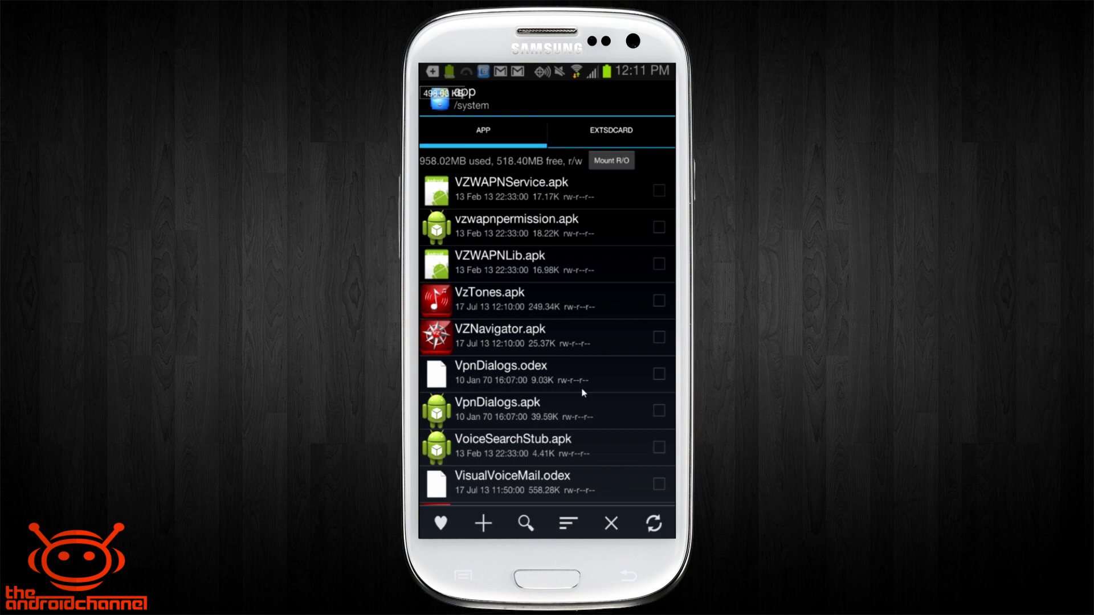
# Leave Root Explorer and return to the Android home screen
pyautogui.press('Home')
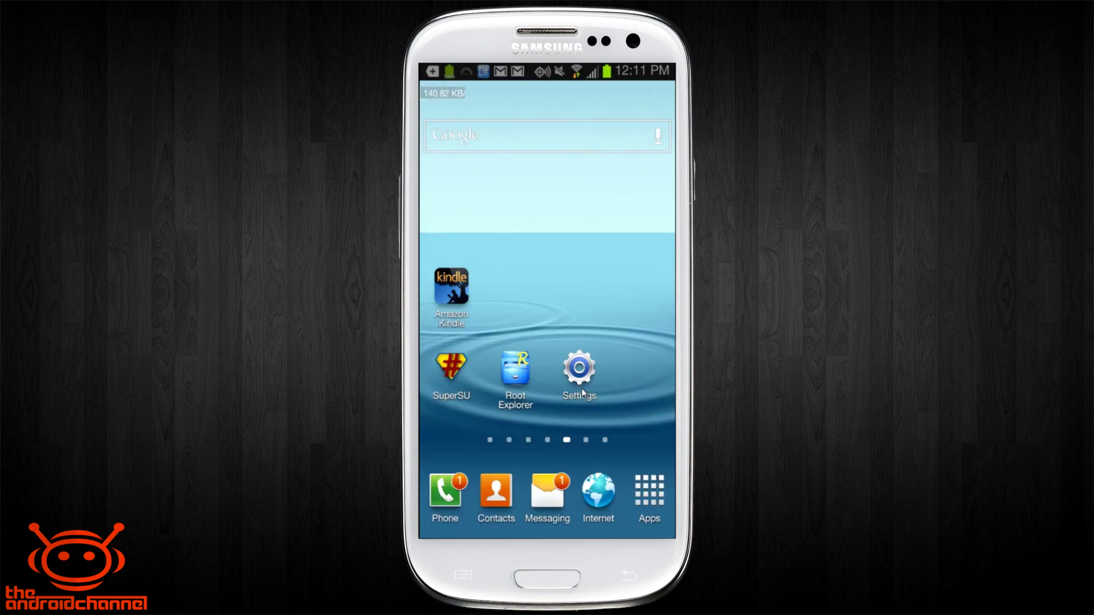